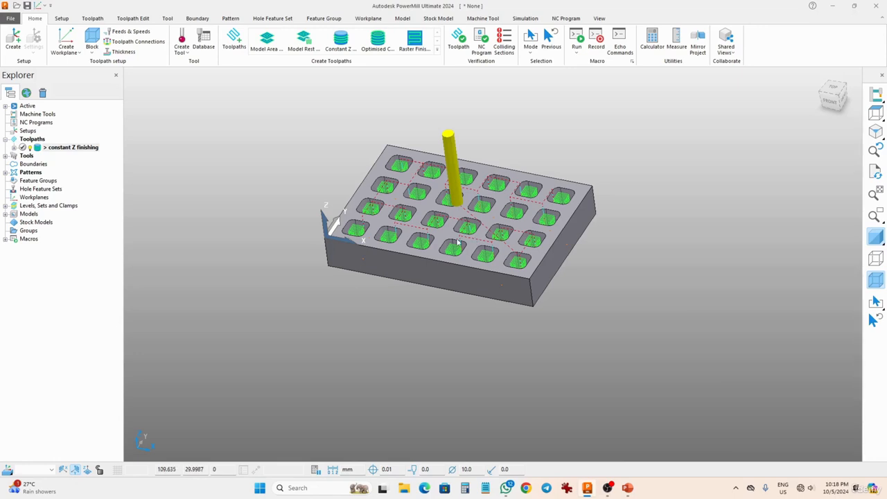
Step: Delete the existing pattern 1 from the project
shift+middle_drag(455, 241, 358, 311)
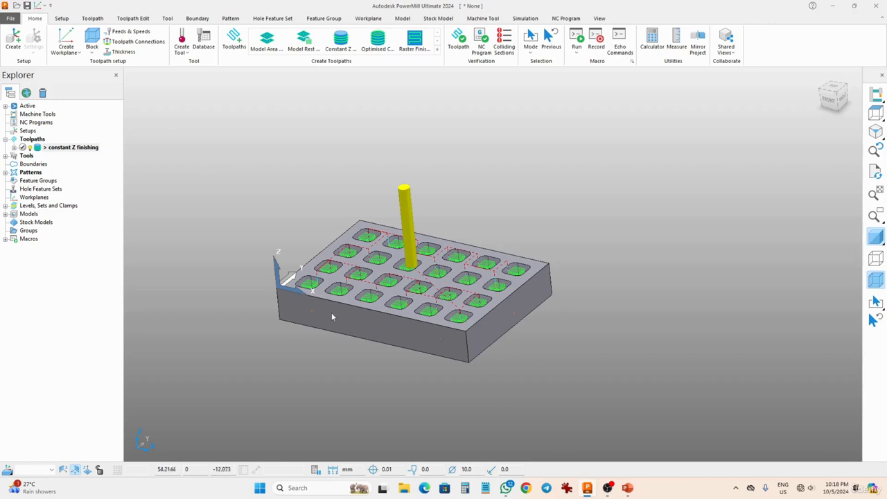
click(5, 172)
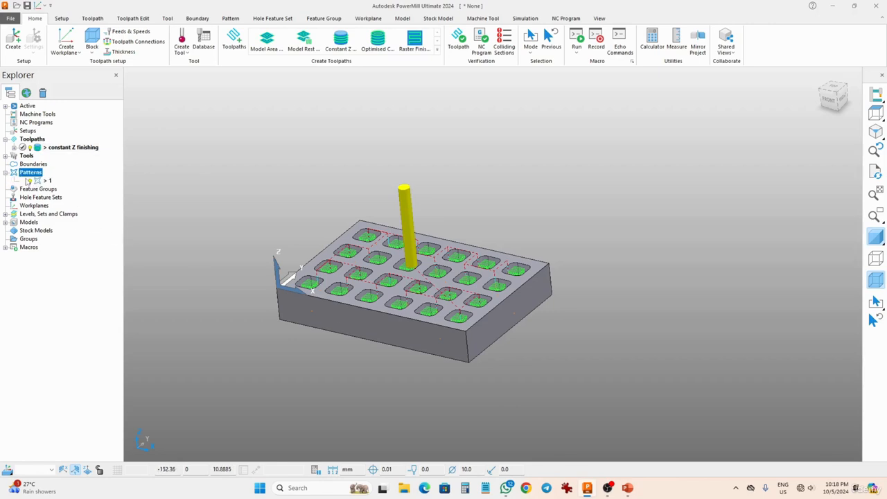
right_click(42, 181)
click(75, 469)
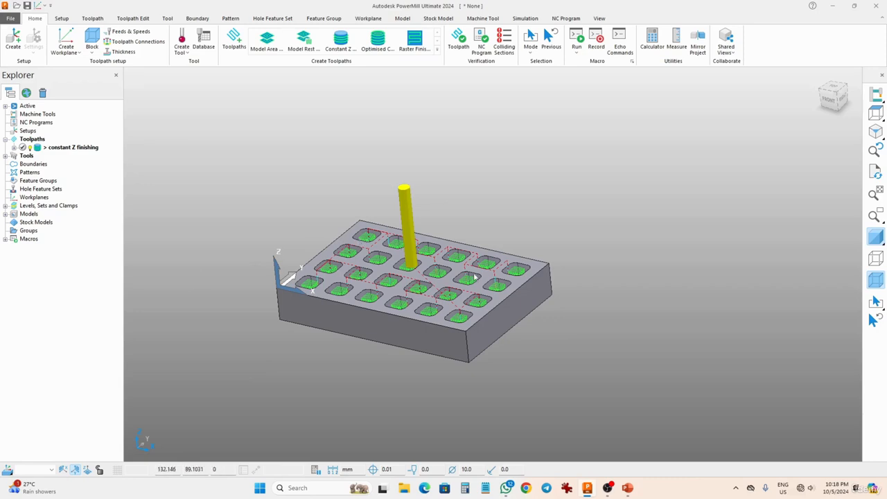
shift+middle_drag(529, 307, 547, 252)
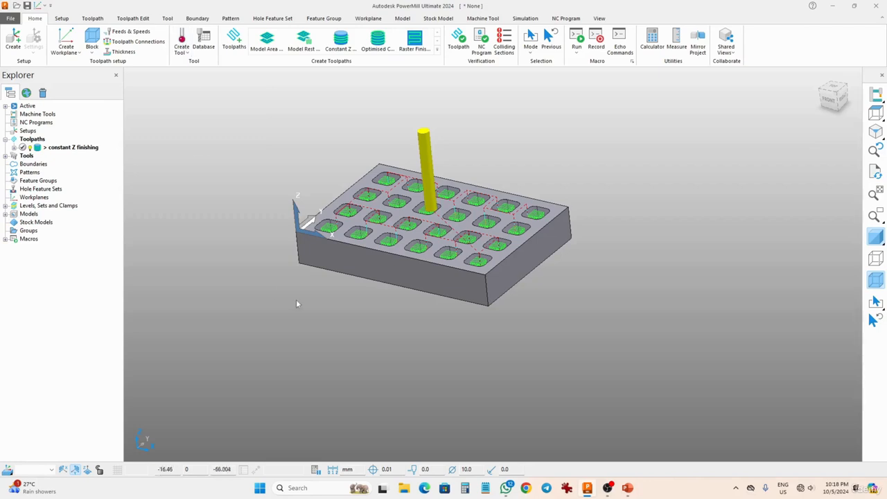
middle_drag(353, 314, 365, 293)
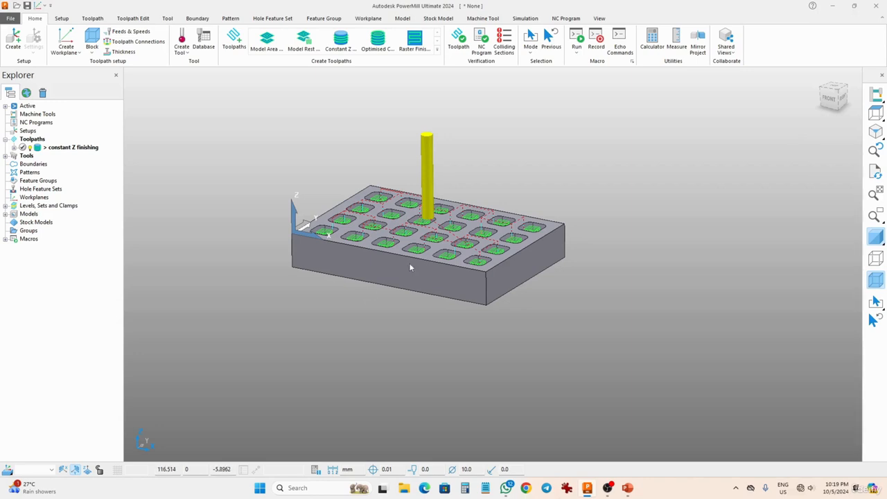
middle_drag(413, 259, 413, 279)
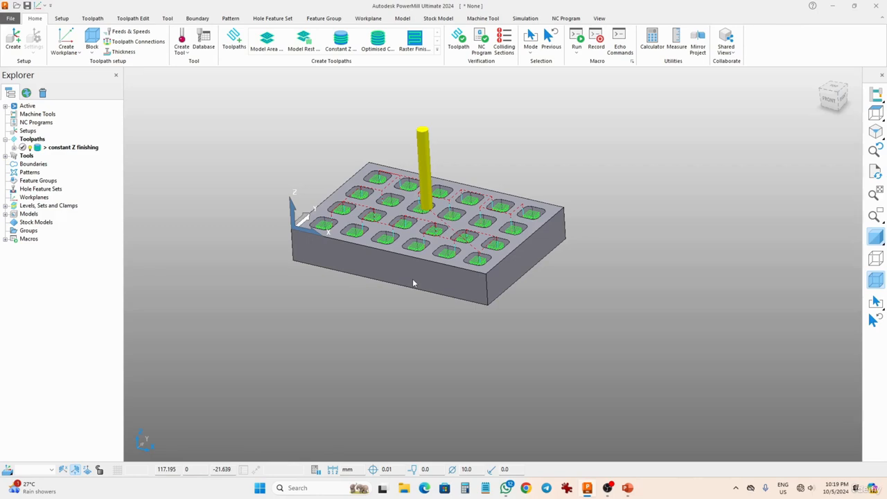
middle_drag(412, 279, 341, 248)
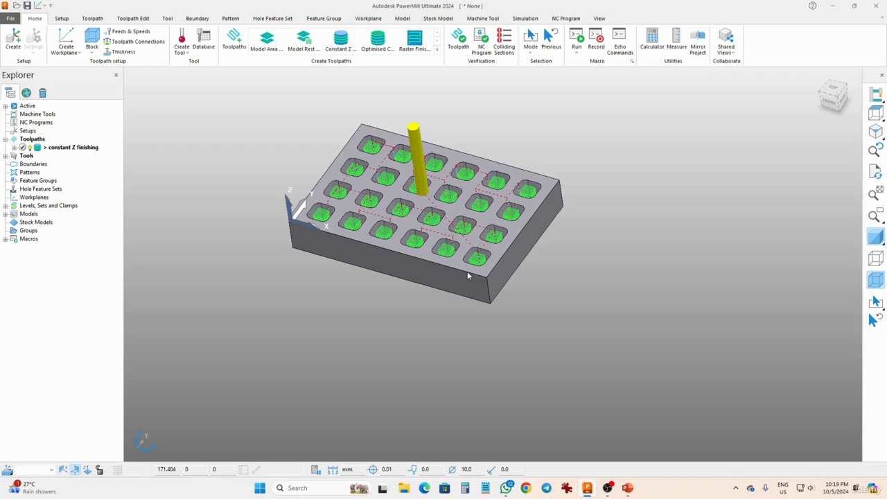
Step: Deactivate the constant Z finishing toolpath
click(66, 149)
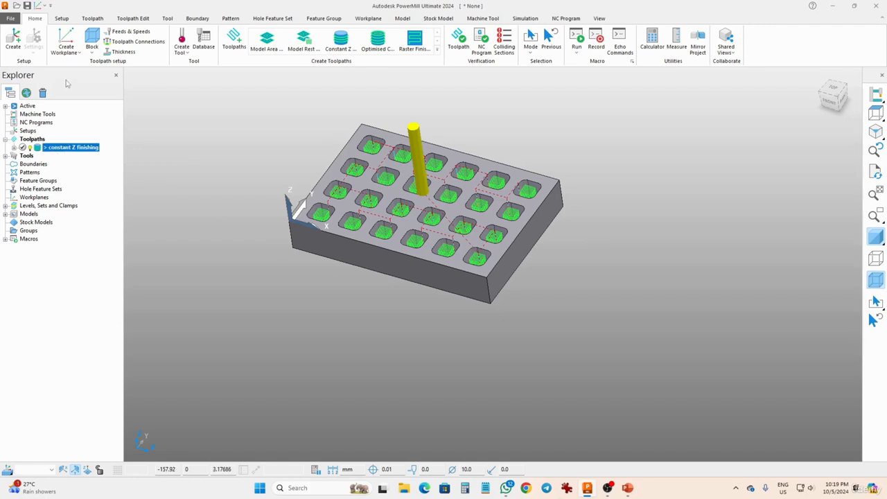
right_click(50, 149)
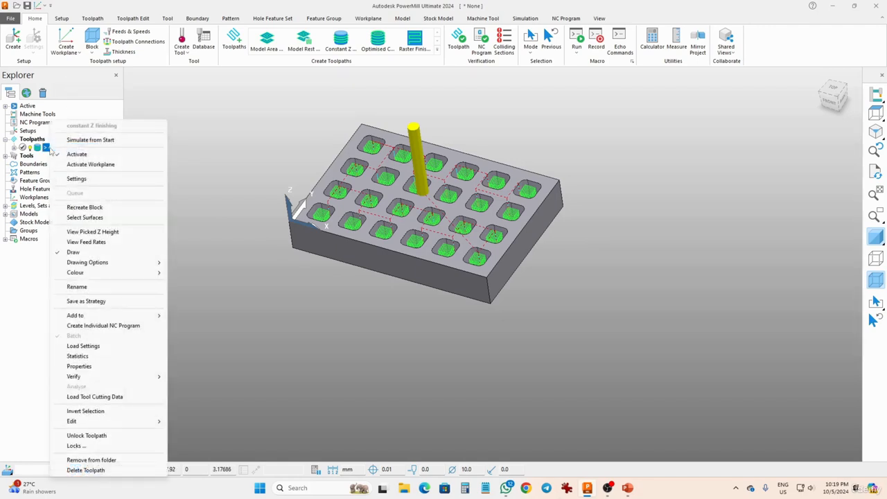
click(70, 155)
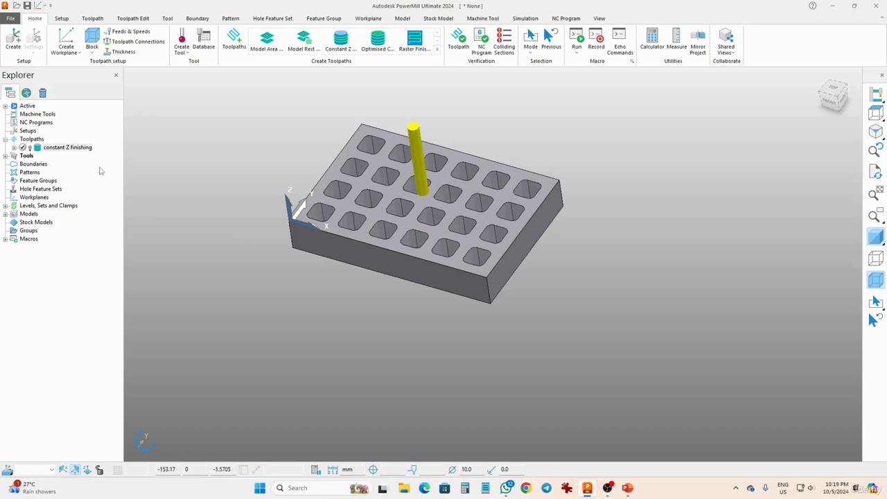
Step: Create an inspection probe tool named 3mm probe with a stylus tip diameter of 3 mm
middle_drag(370, 302, 421, 289)
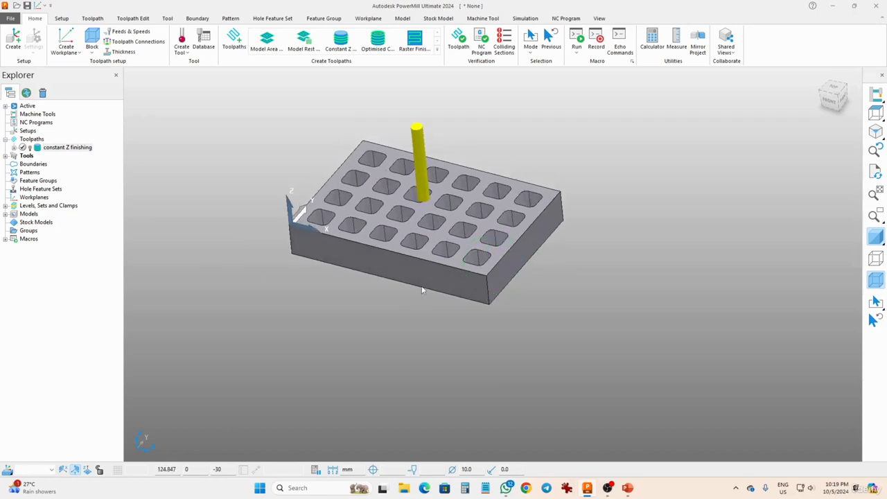
click(5, 156)
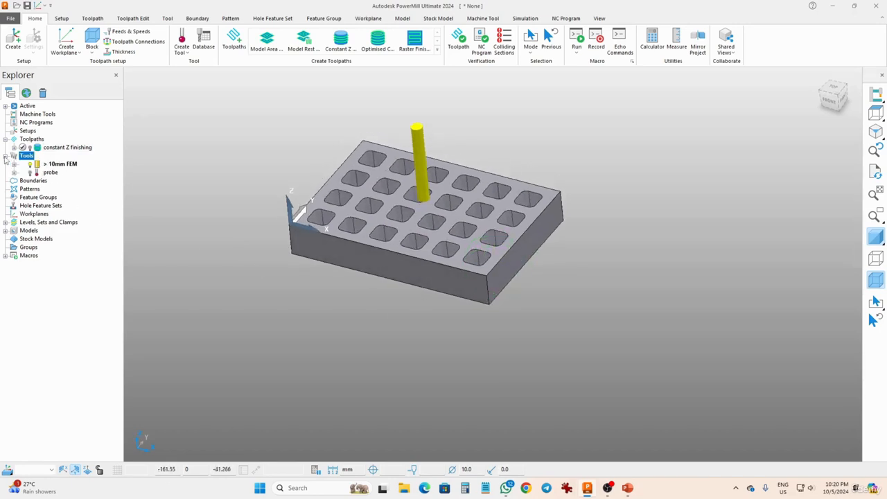
click(5, 156)
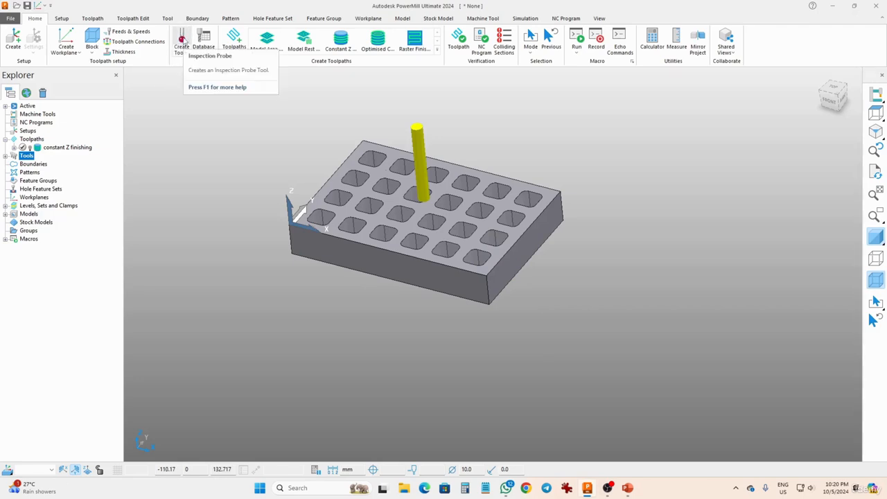
click(183, 42)
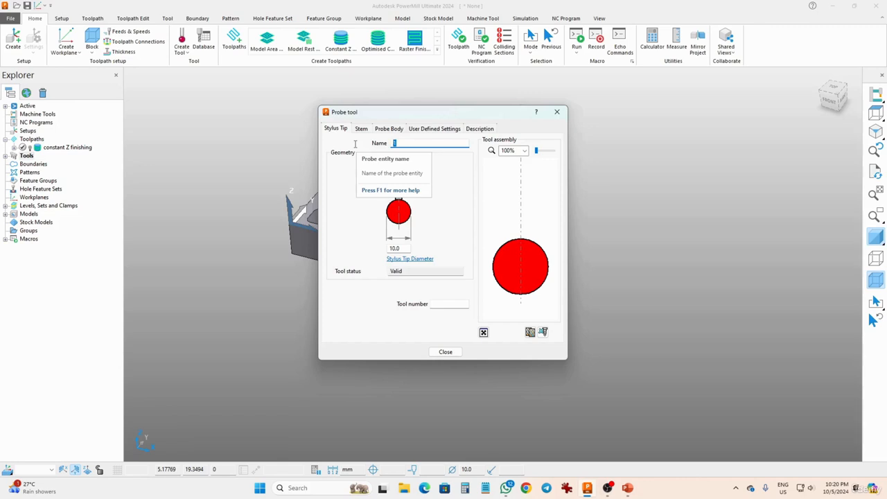
text(3mm)
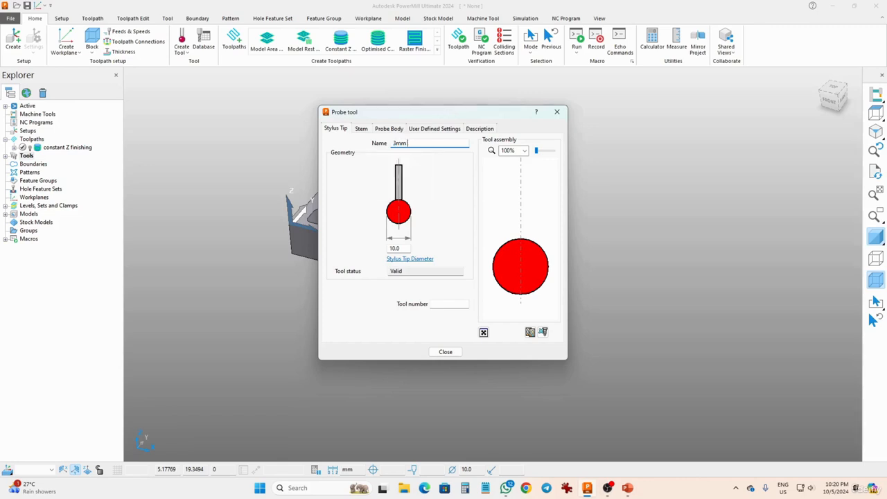
text( probe)
double_click(400, 249)
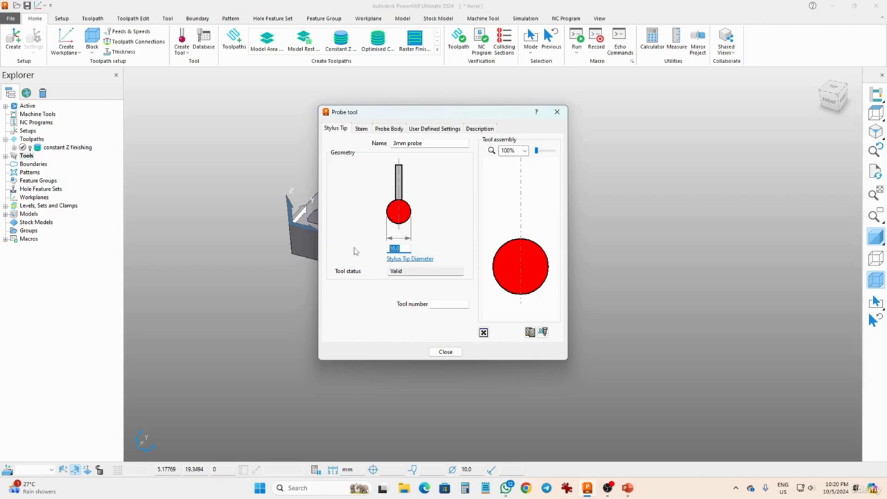
text(3)
Step: Add a stem component with a length of 100 mm to the probe and finish the tool definition
click(362, 130)
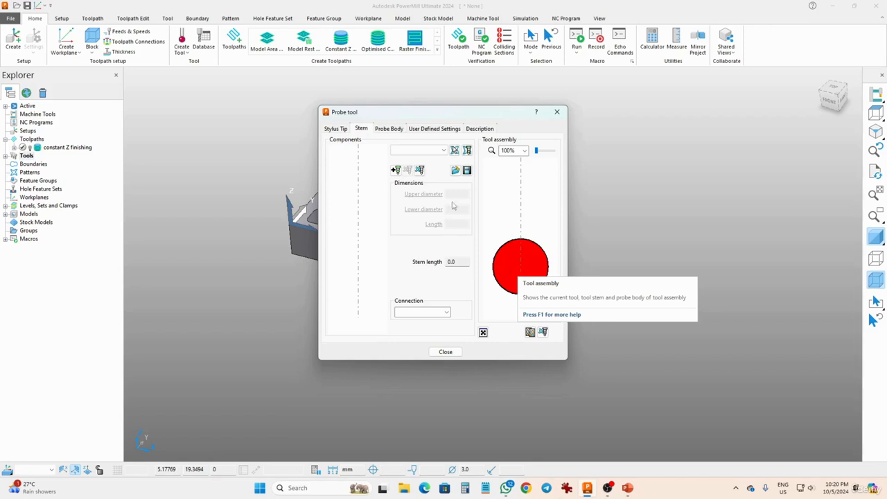
click(396, 170)
drag(468, 223, 422, 223)
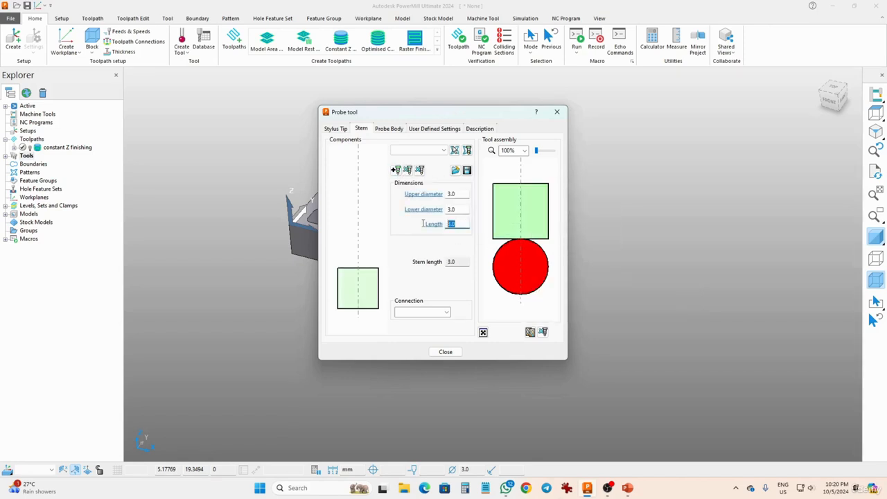
text(100)
click(457, 210)
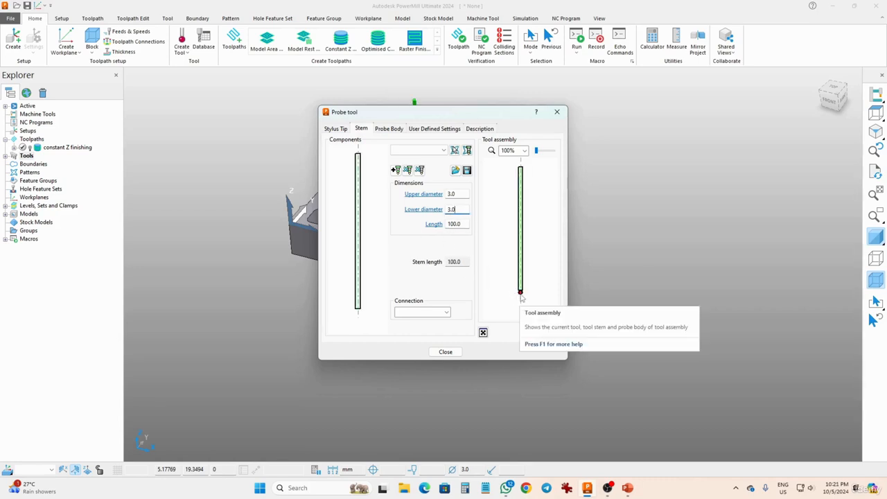
click(445, 352)
Step: Create a new toolpath using the Surface Inspection strategy from the Probing category
mouse_move(443, 208)
middle_down()
mouse_move(478, 169)
mouse_move(437, 210)
middle_up()
scroll(433, 213, up, 5)
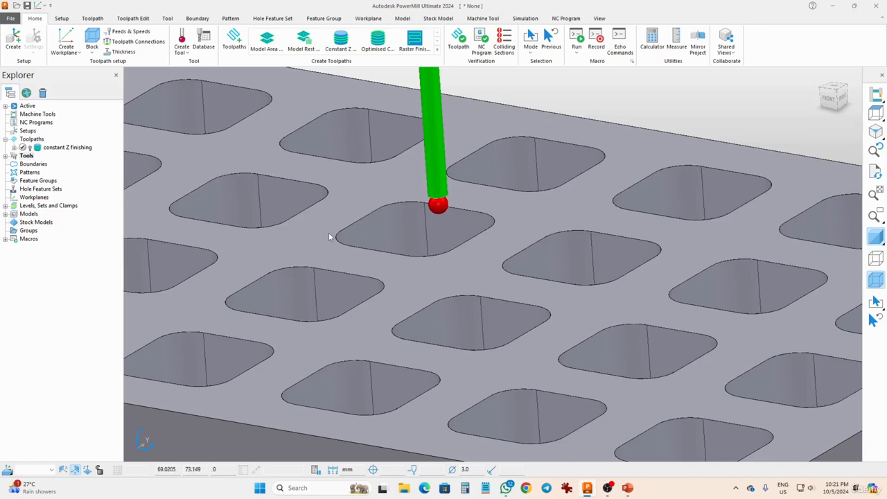
click(234, 43)
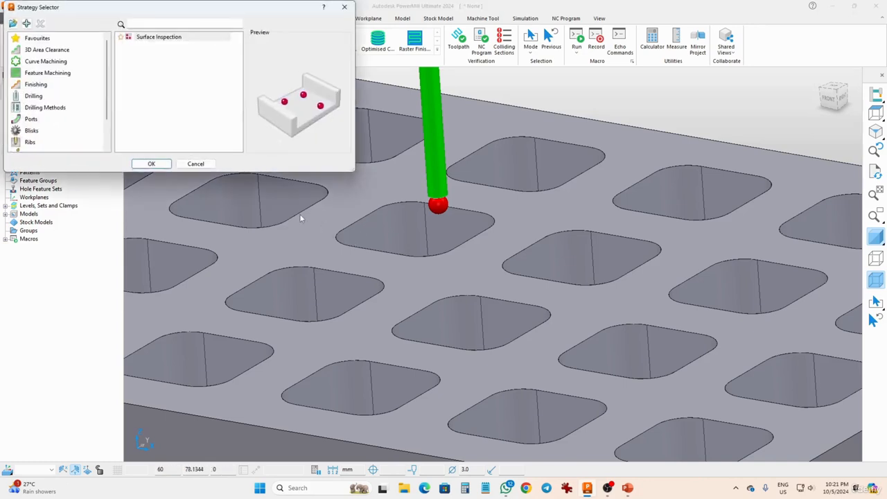
scroll(27, 127, down, 1)
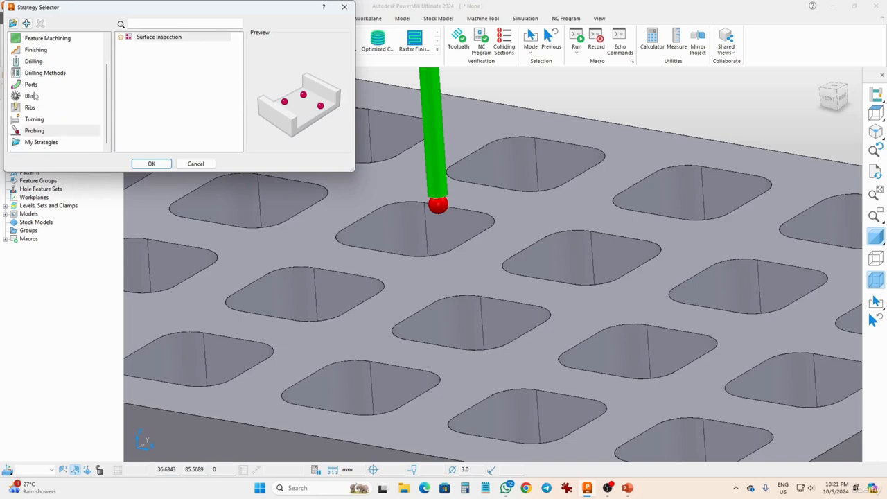
click(30, 132)
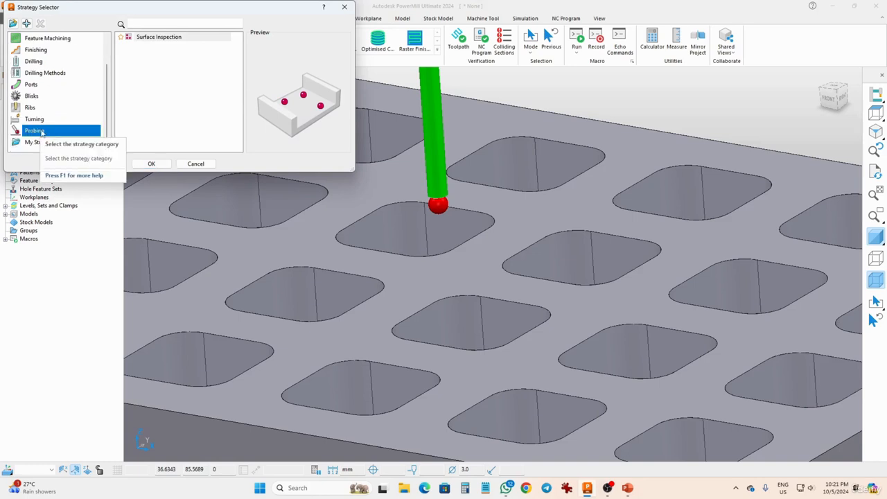
click(132, 101)
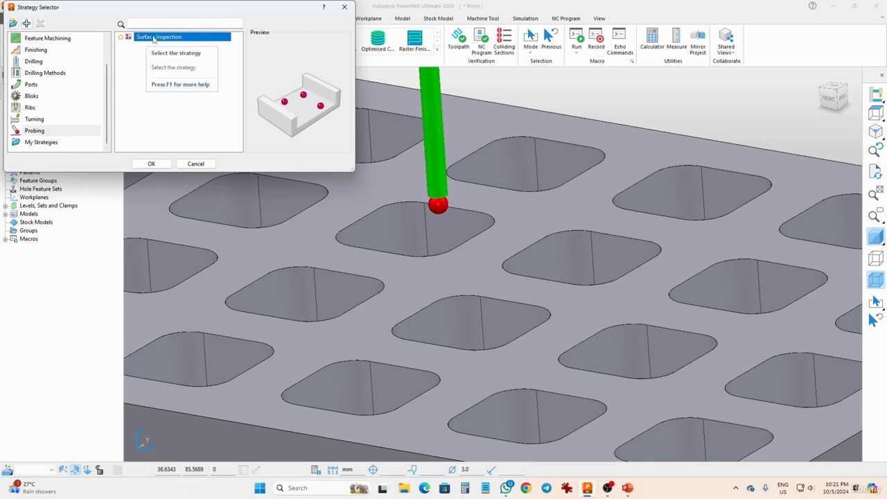
double_click(153, 40)
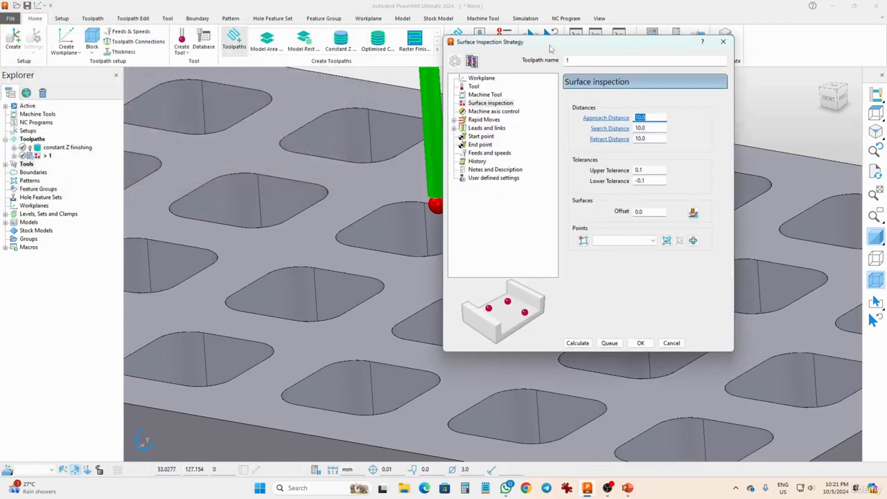
Step: Name the toolpath Surface Inspection Strategy and check which probe tool it uses
drag(550, 47, 247, 114)
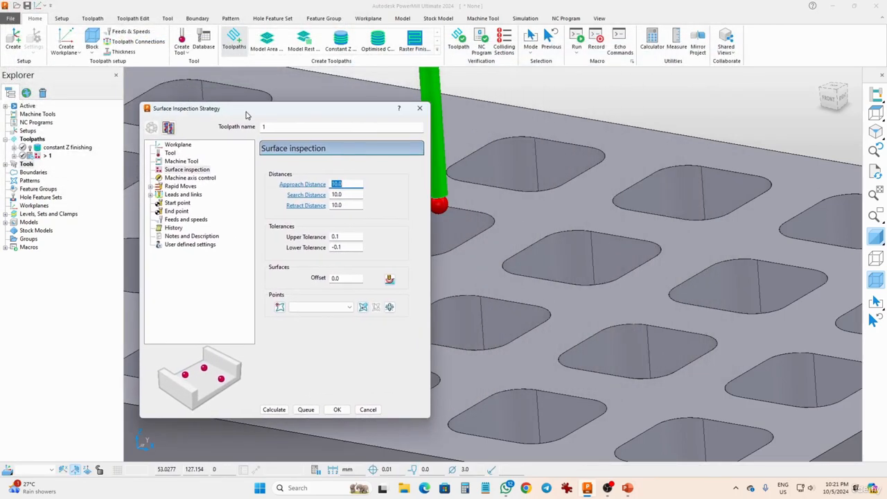
click(289, 128)
text(Surface Inspection Strategy)
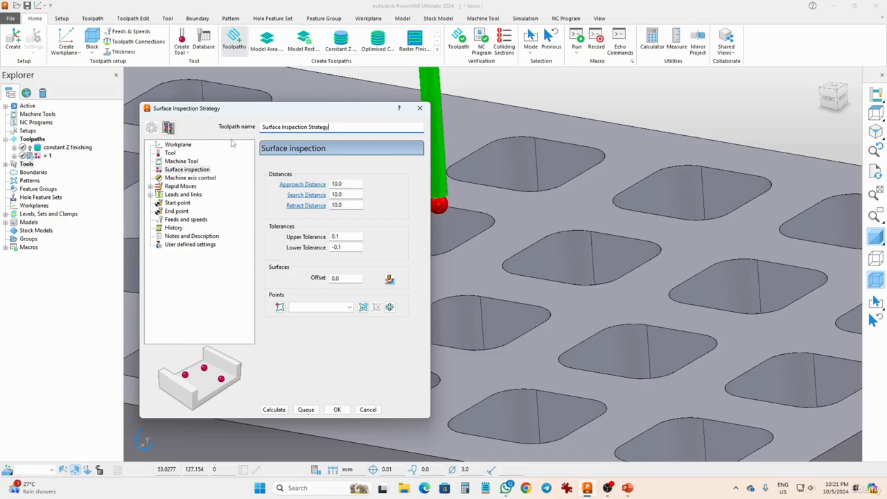
drag(334, 128, 261, 128)
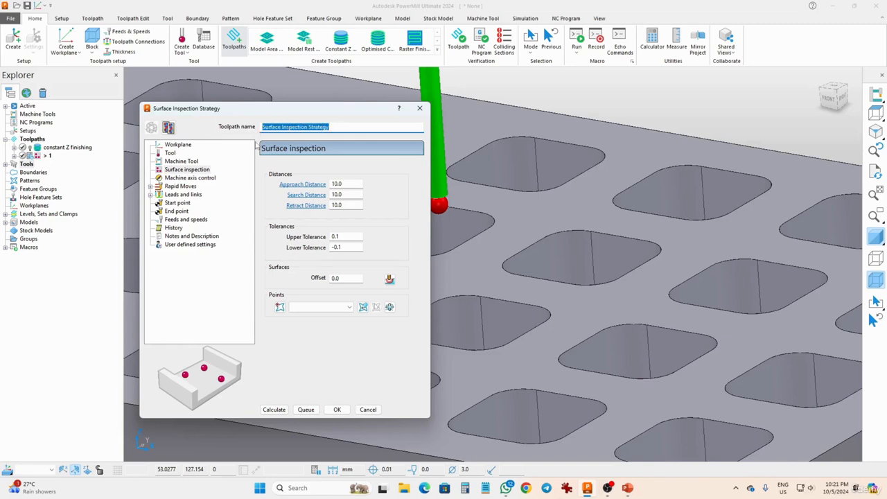
click(169, 154)
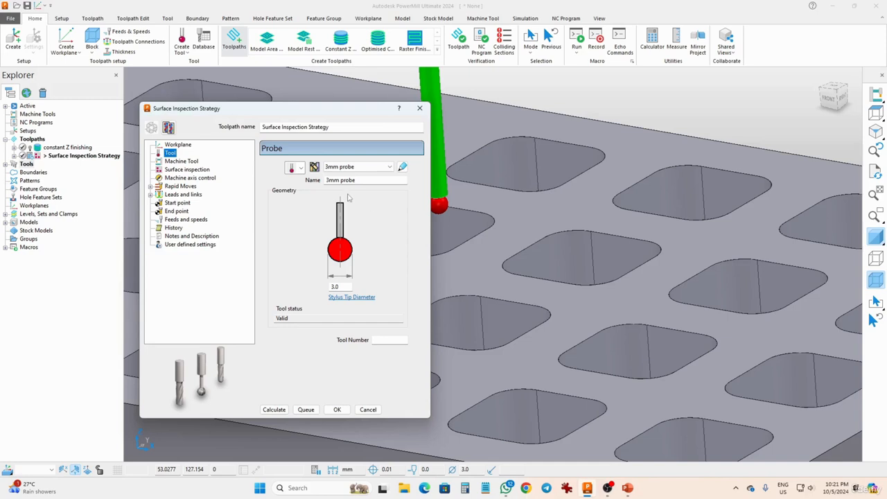
Step: Set the surface inspection tolerances to 0.05 upper and -0.05 lower
click(182, 169)
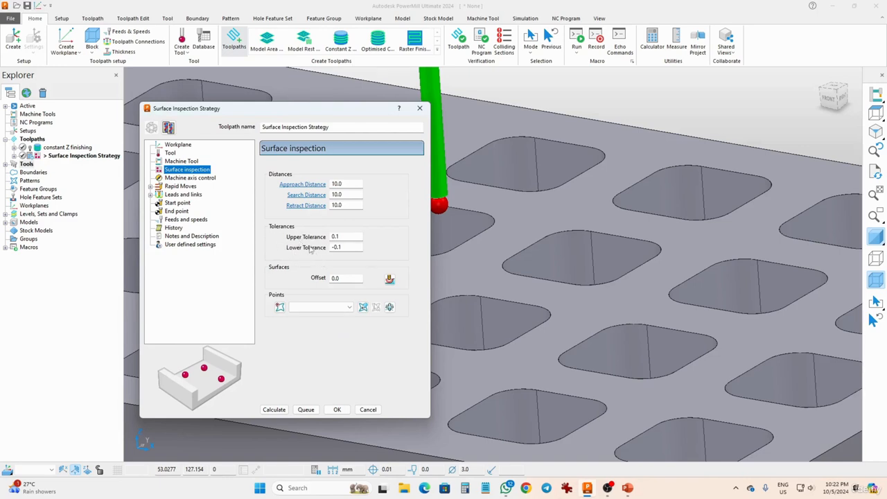
click(346, 237)
text(05)
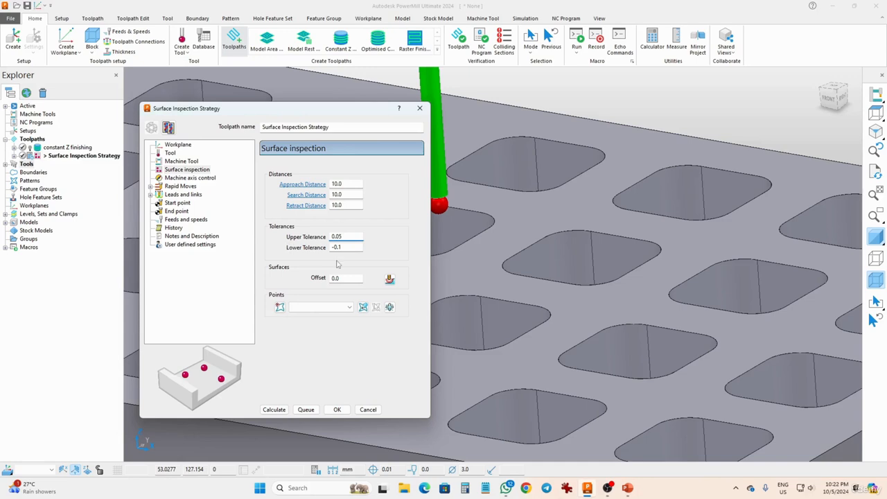
key(Tab)
text(-)
click(350, 278)
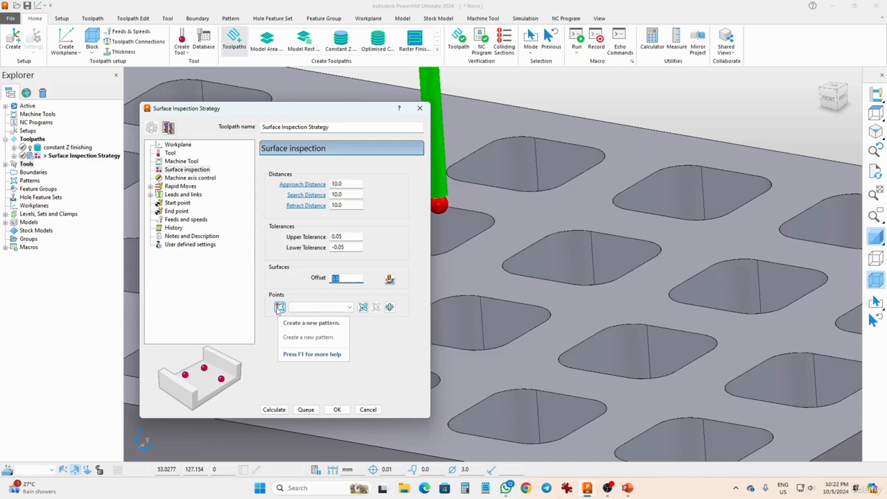
Step: Create a new pattern for the inspection points and open it in the curve editor
click(319, 307)
click(316, 307)
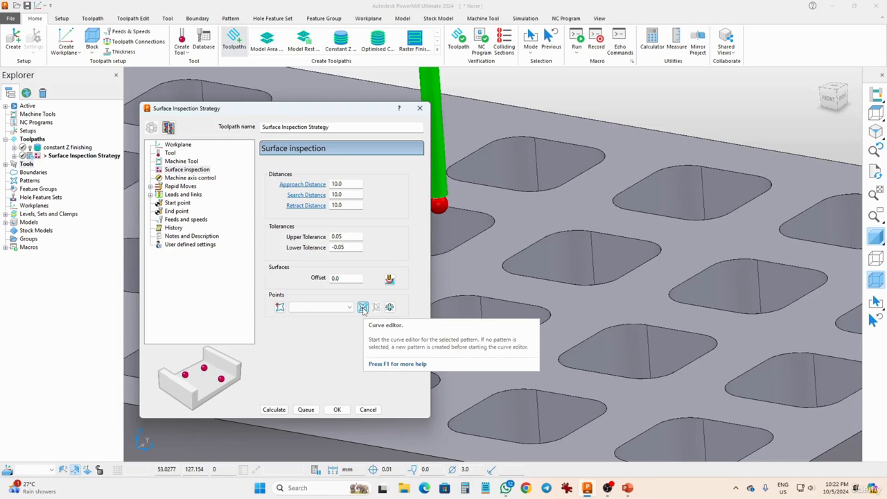
click(279, 308)
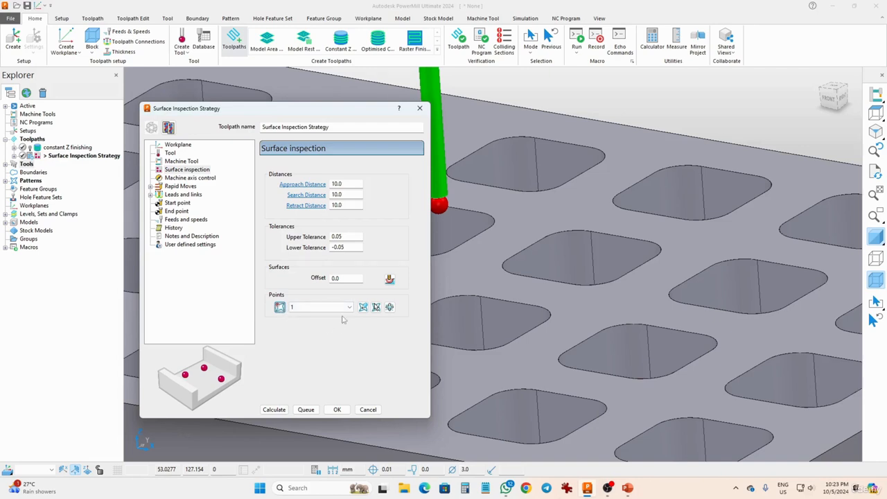
click(363, 307)
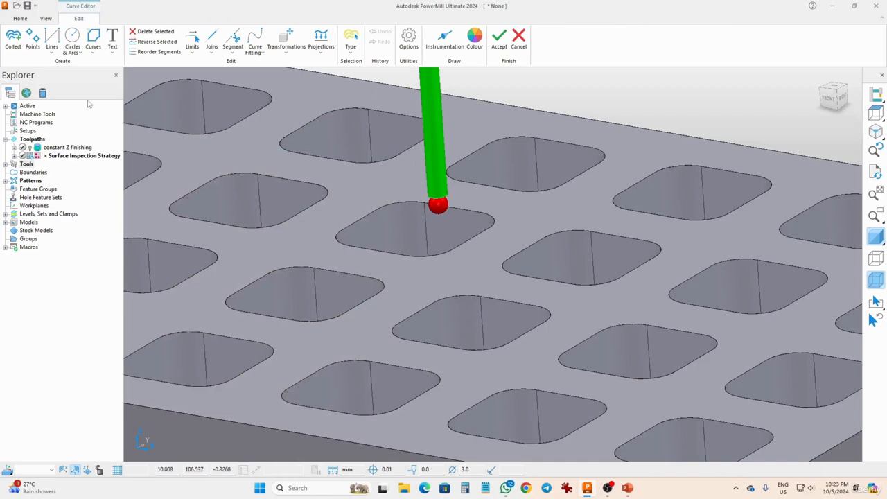
Step: Place an inspection point on the block's top face between the pockets near the centre and turn on the instrumentation display
scroll(298, 250, down, 5)
scroll(305, 258, down, 4)
middle_drag(305, 257, 320, 283)
click(32, 38)
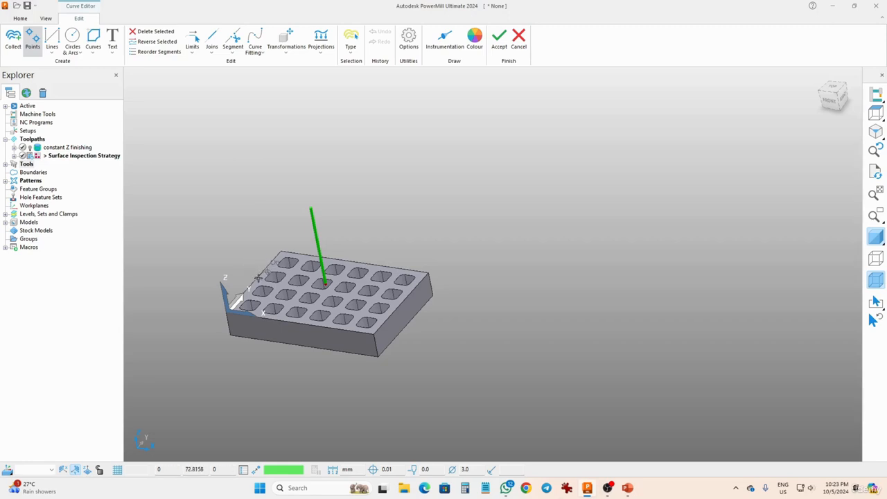
scroll(259, 276, up, 3)
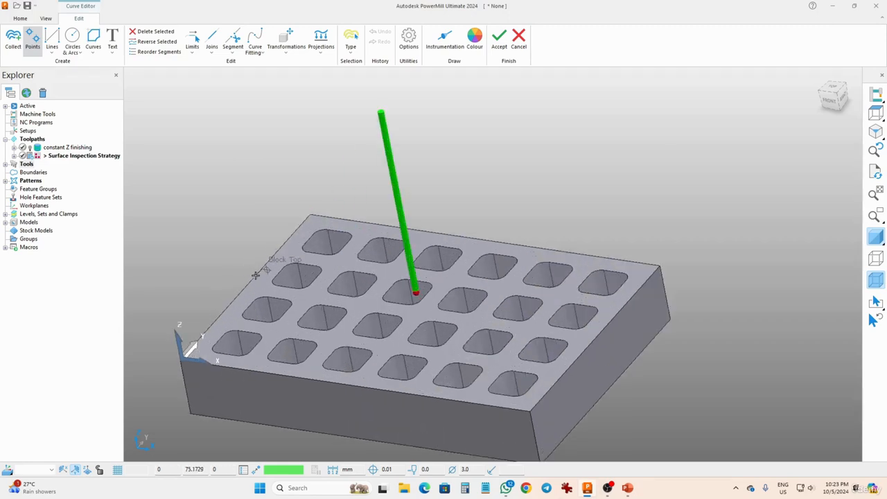
click(418, 313)
scroll(418, 319, up, 5)
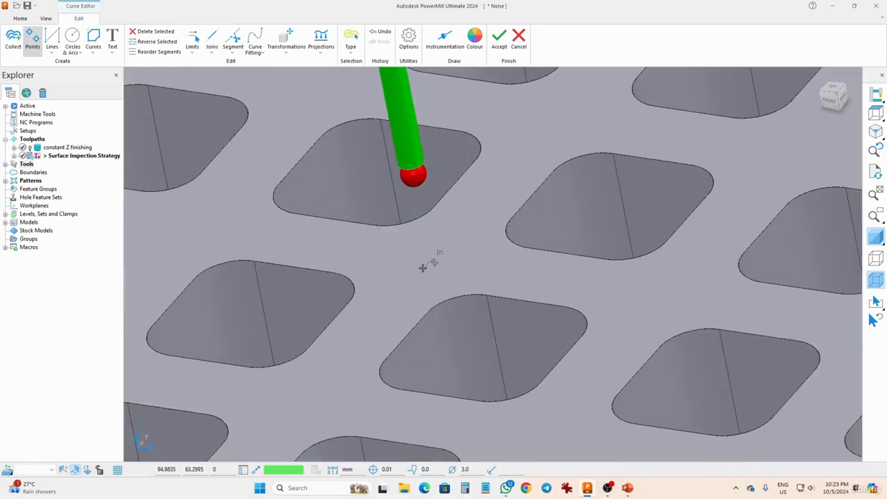
click(445, 38)
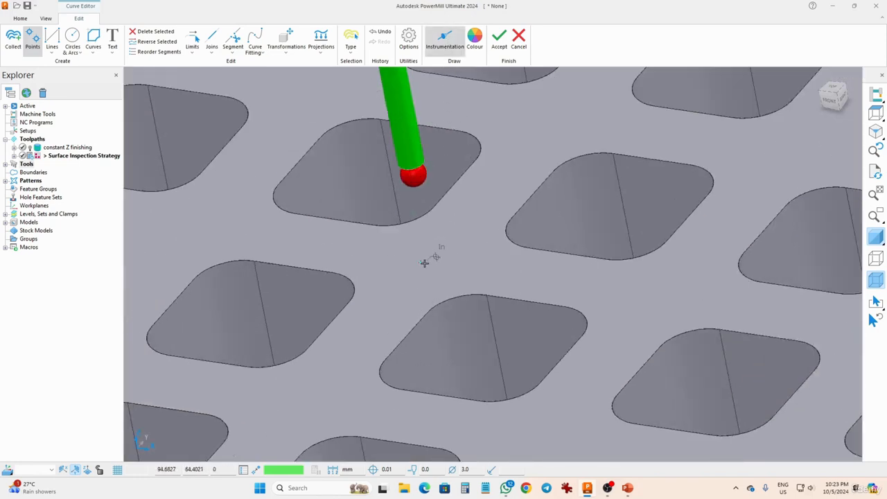
scroll(424, 263, down, 5)
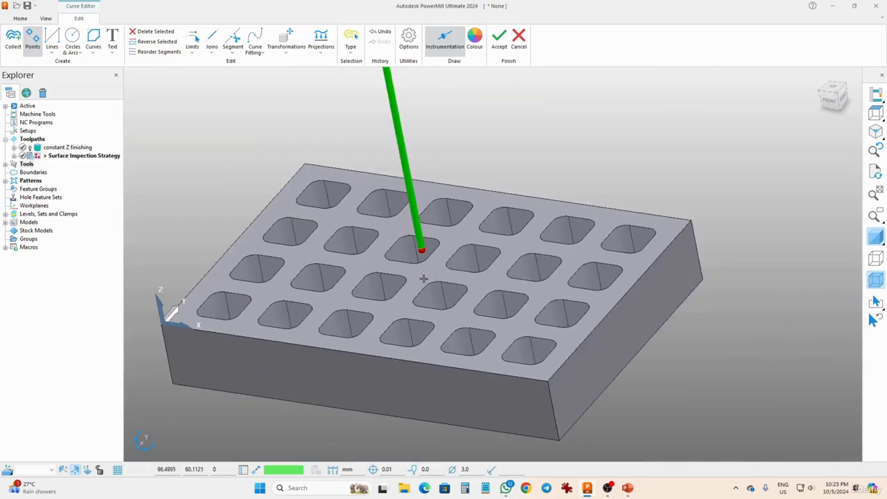
Step: Place one inspection point on each of the four inner walls of a pocket near the block's centre
scroll(388, 294, up, 5)
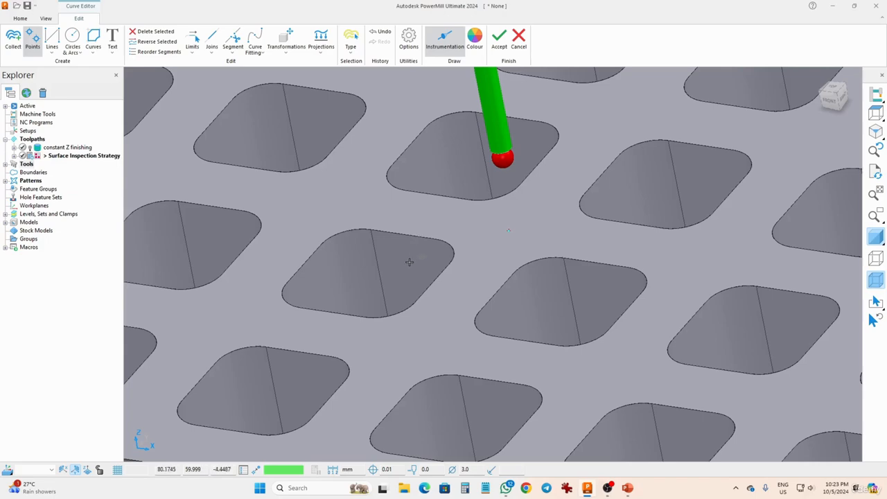
middle_drag(388, 284, 438, 431)
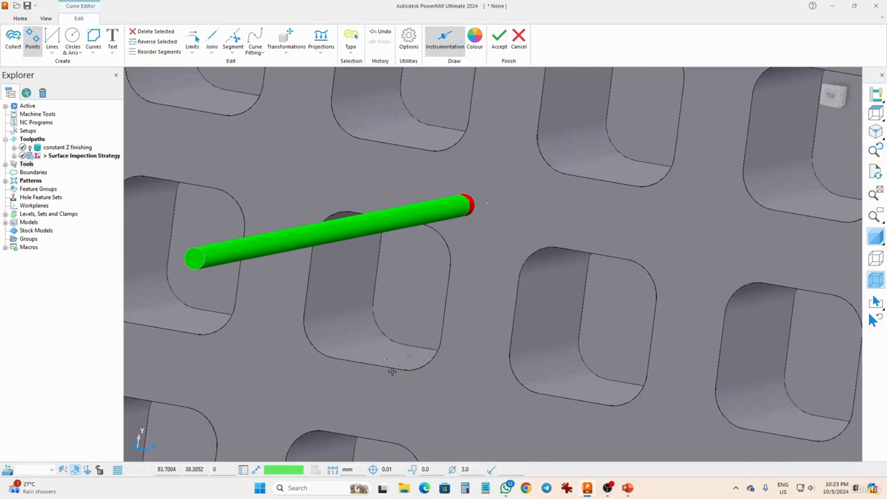
middle_drag(394, 371, 408, 320)
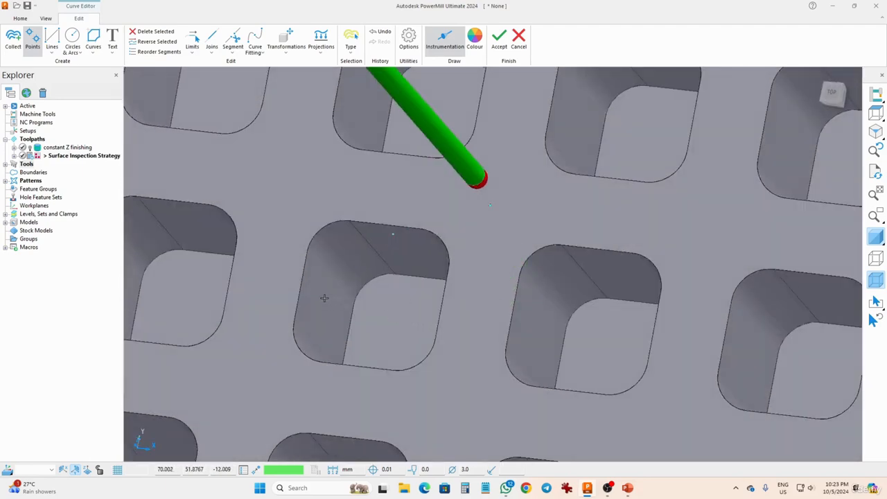
middle_drag(335, 305, 496, 311)
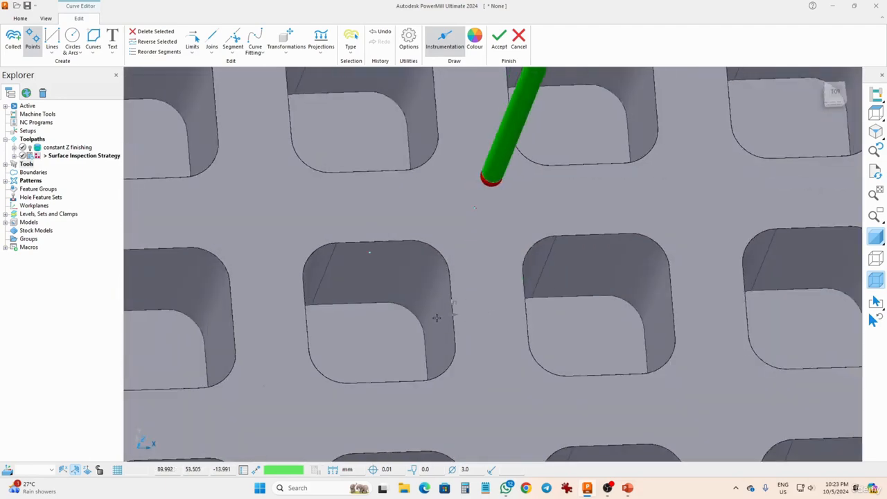
scroll(437, 340, down, 5)
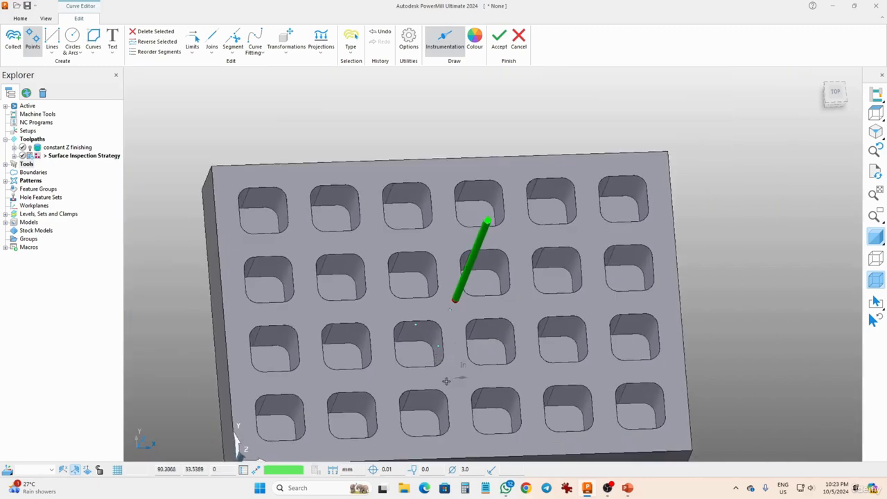
Step: Place two inspection points on the block's front face and two on its back face
middle_drag(437, 354, 331, 315)
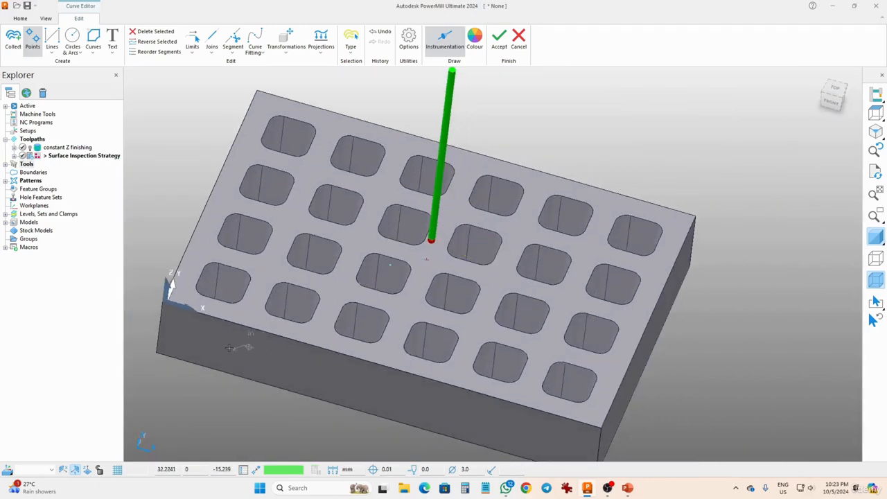
click(208, 344)
middle_drag(568, 171, 631, 267)
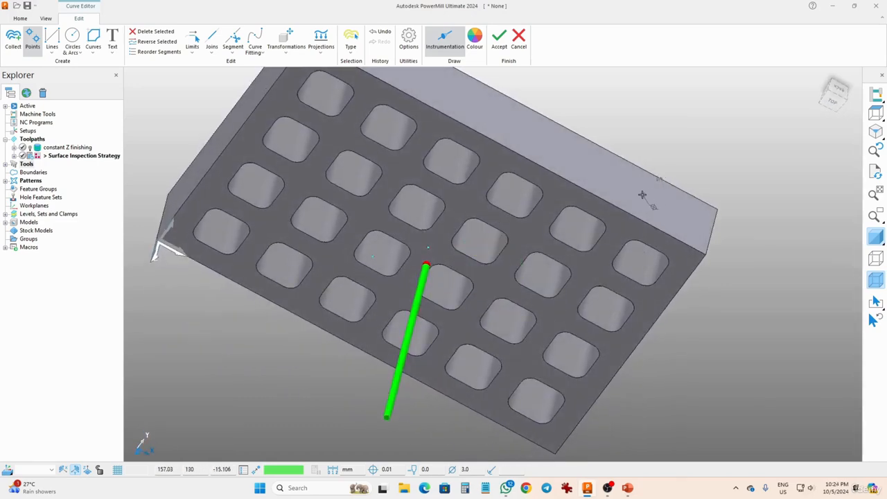
scroll(499, 133, down, 3)
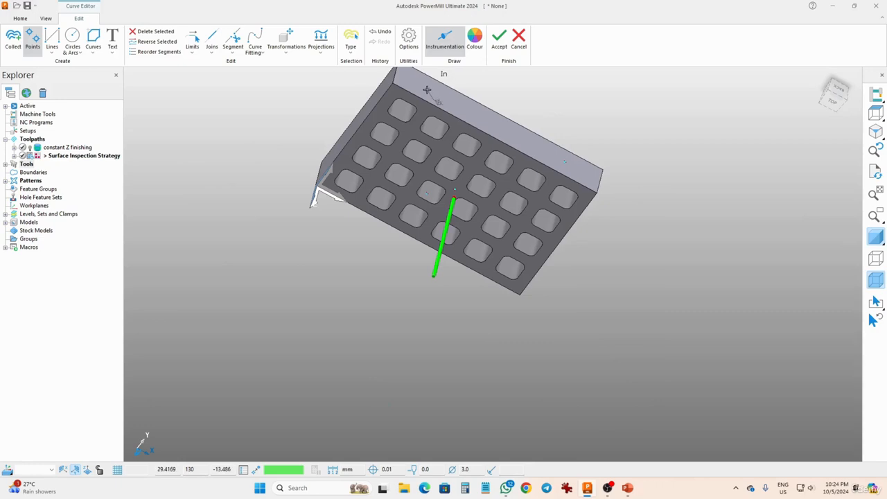
middle_drag(427, 90, 459, 167)
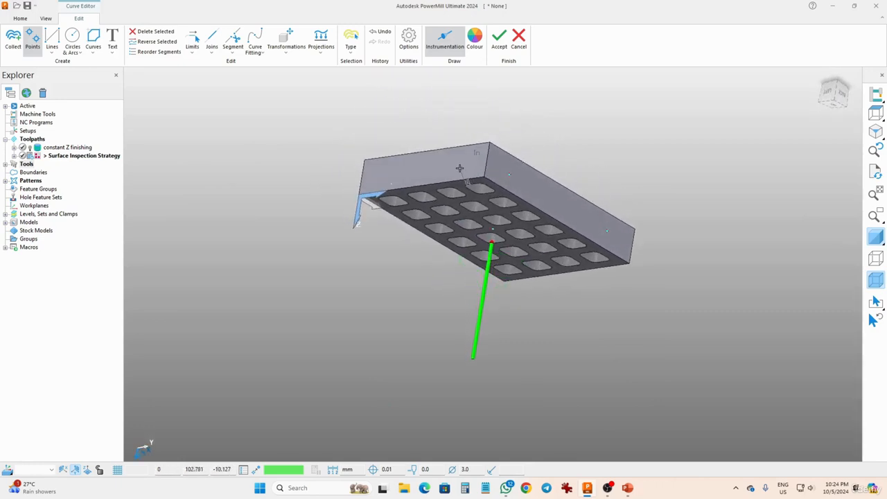
Step: Place two inspection points on each of the block's two short side faces
click(455, 164)
click(384, 173)
middle_drag(561, 291, 555, 255)
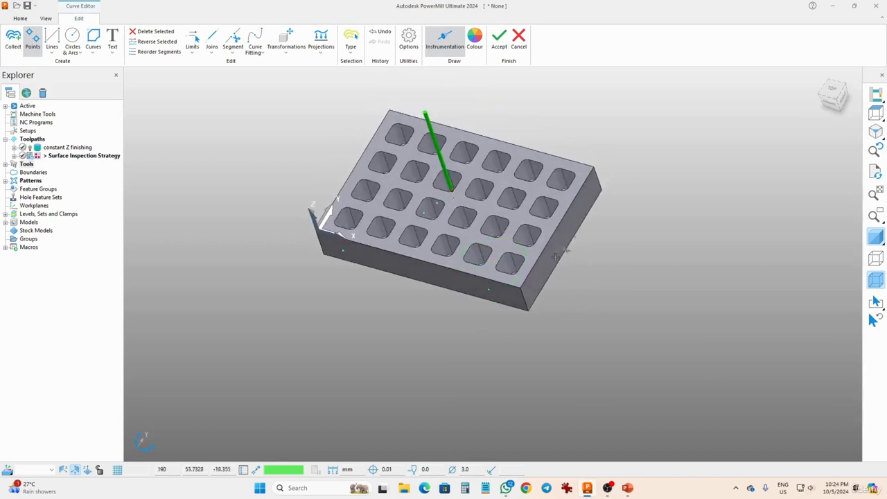
click(540, 279)
click(583, 209)
Step: Place an inspection point at each of the four corners of the top face and accept the pattern
middle_drag(454, 328, 558, 297)
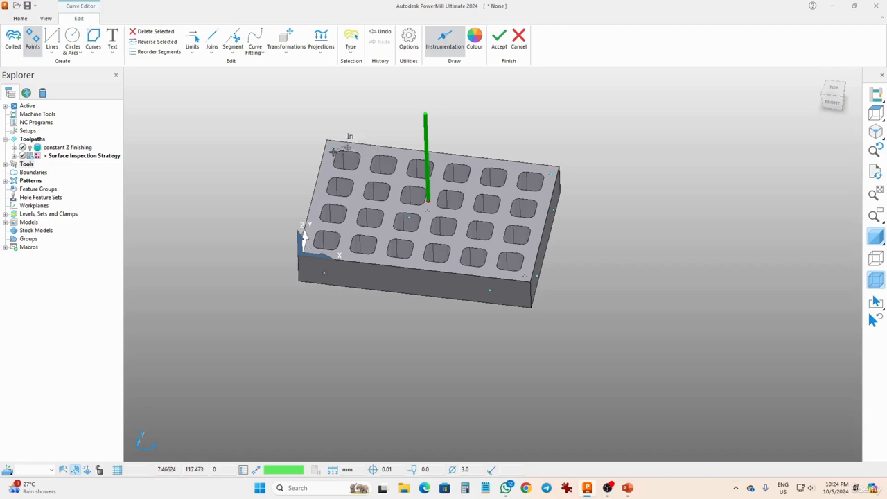
click(499, 42)
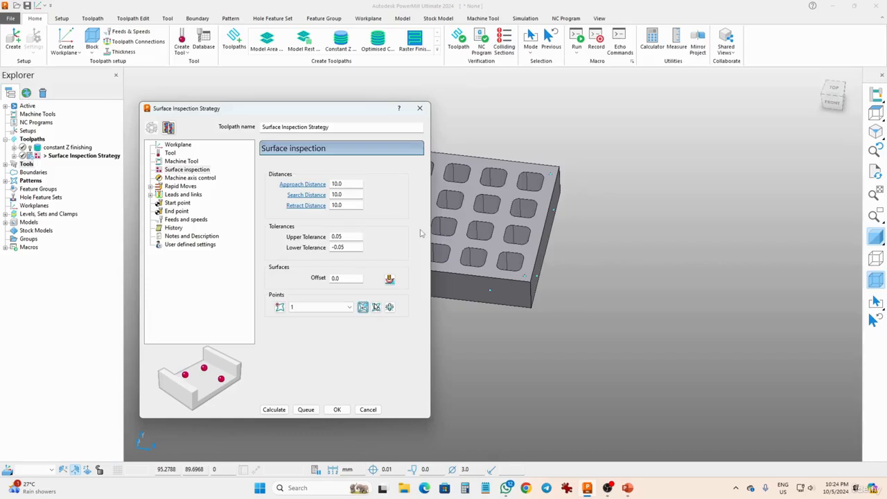
Step: Calculate the surface inspection toolpath with approach, search and retract distances of 10.0, and close the strategy dialog
double_click(346, 184)
double_click(346, 195)
double_click(345, 205)
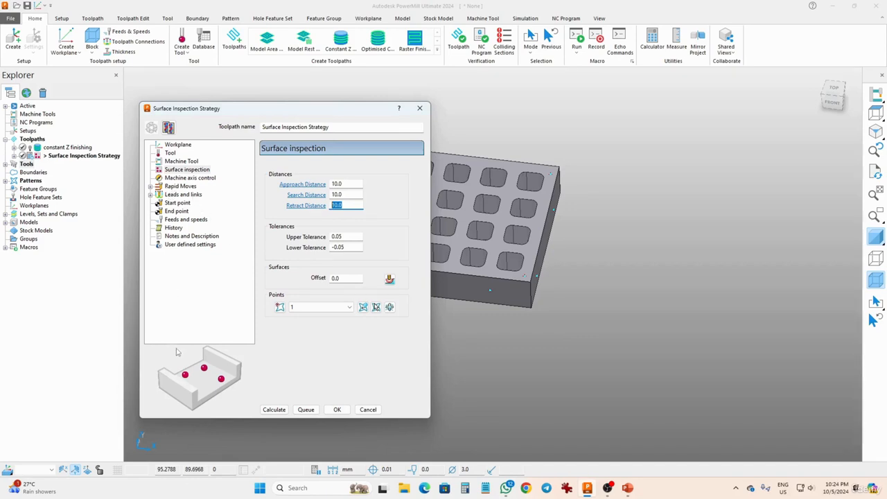
click(274, 410)
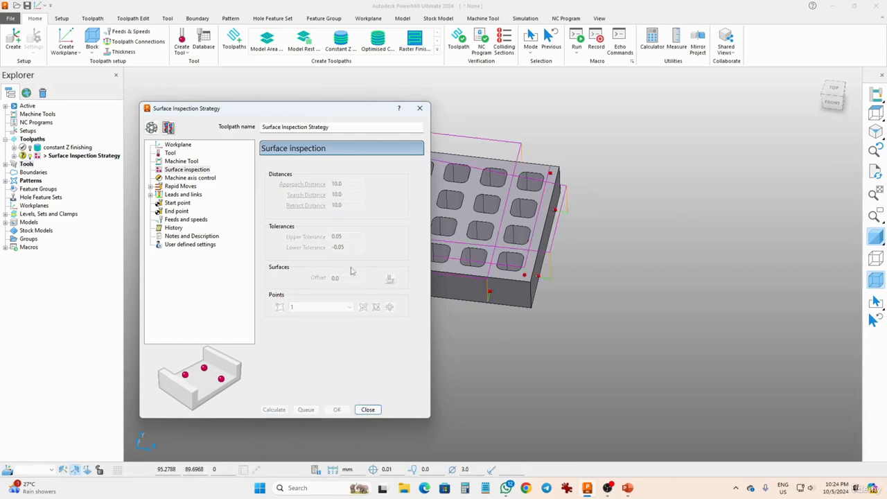
click(367, 410)
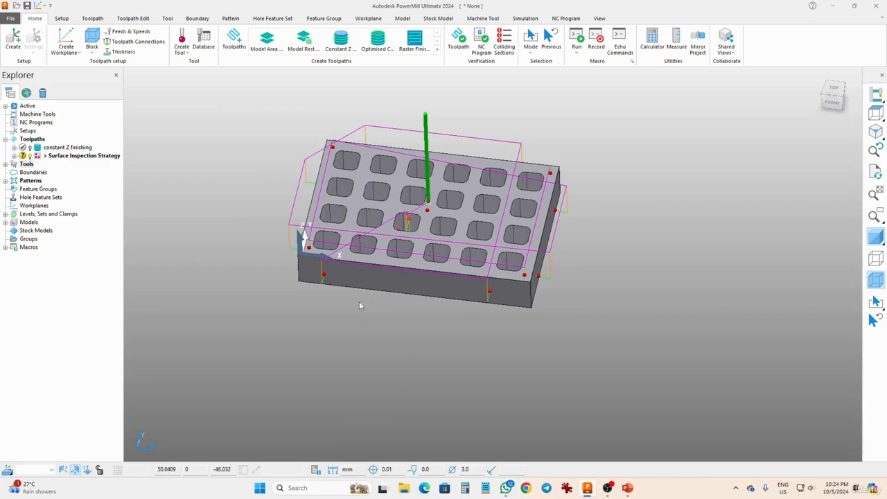
middle_drag(365, 298, 425, 309)
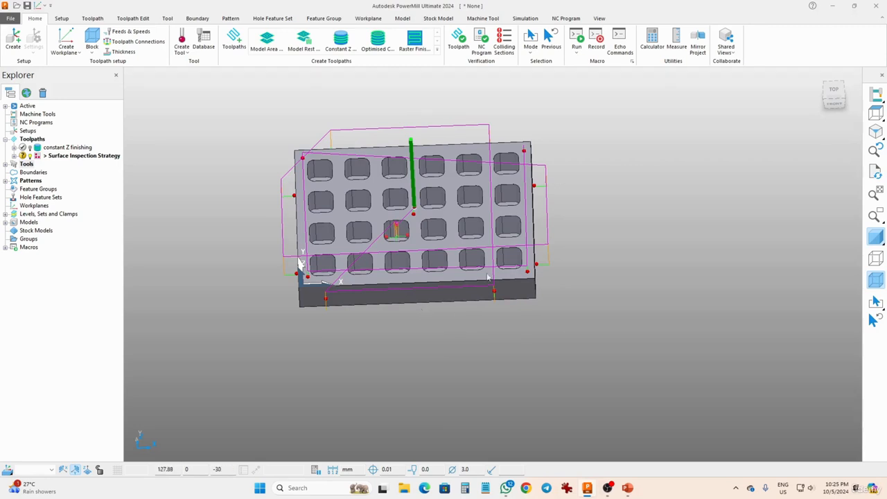
Step: Load the Surface Inspection Strategy toolpath into the simulation and play it at 0.8 x feed rate
click(525, 19)
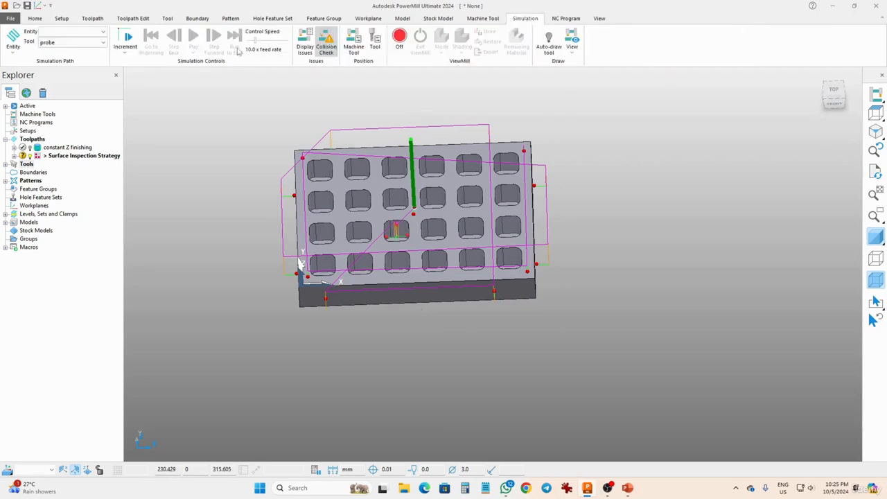
click(81, 35)
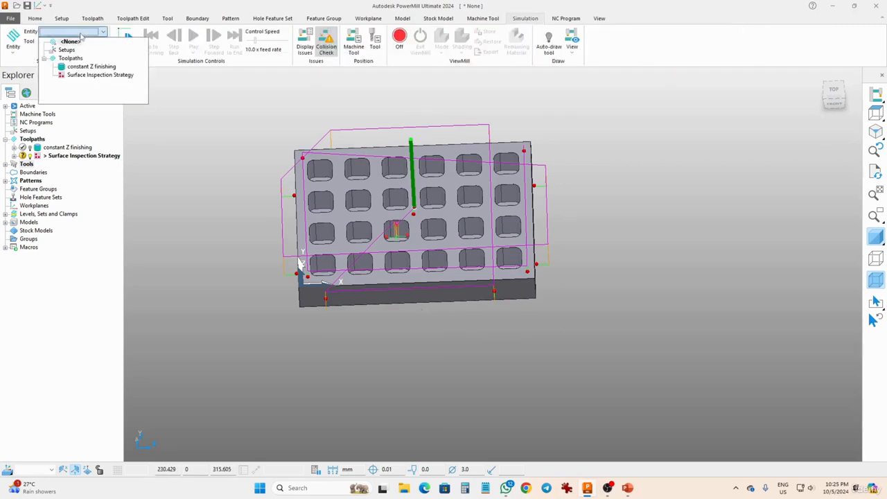
click(83, 75)
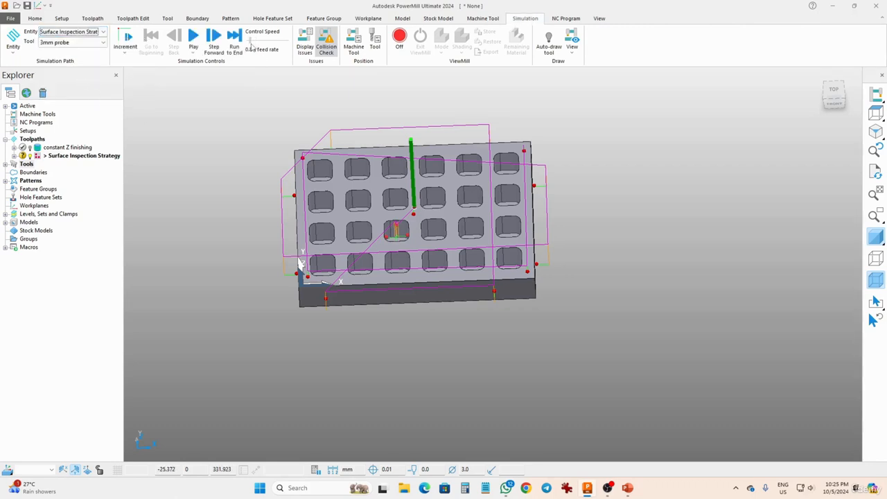
click(194, 38)
scroll(419, 248, up, 3)
middle_drag(415, 251, 442, 240)
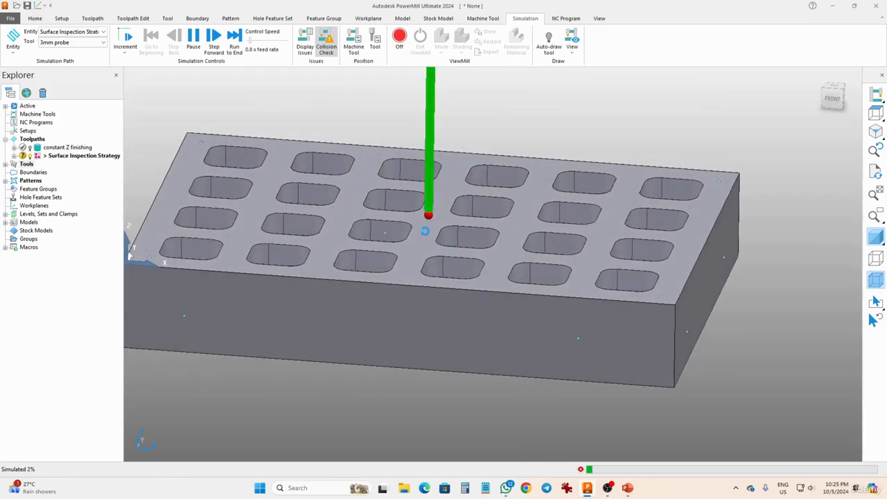
Step: Raise the simulation speed to 5.0 x feed rate and examine the probe's moves around the block and inside the pocket
middle_drag(425, 231, 397, 397)
middle_drag(392, 239, 416, 261)
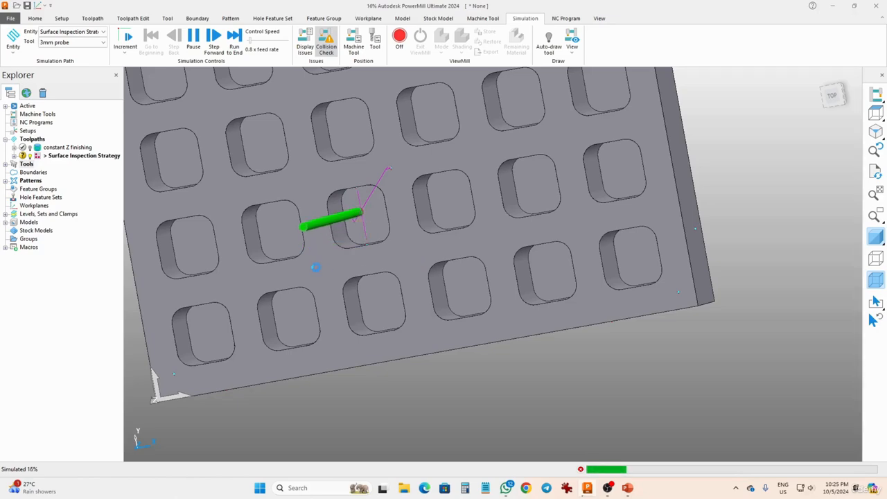
middle_drag(316, 267, 485, 257)
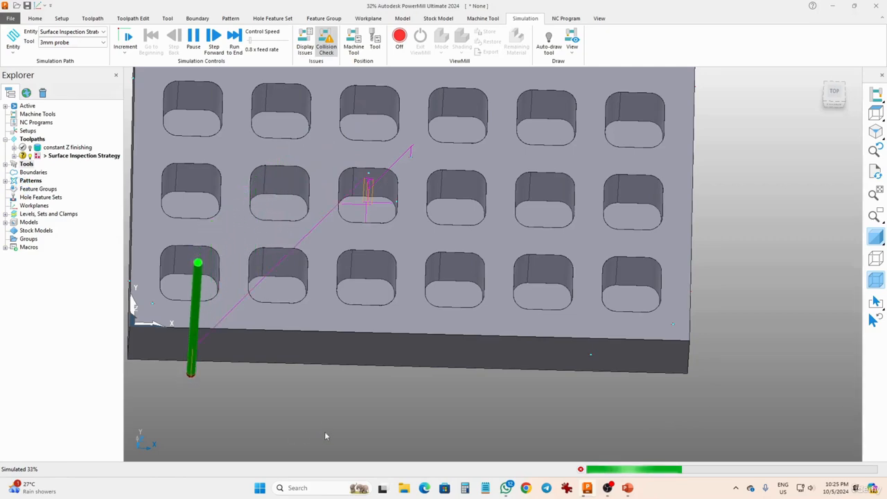
middle_drag(325, 435, 283, 240)
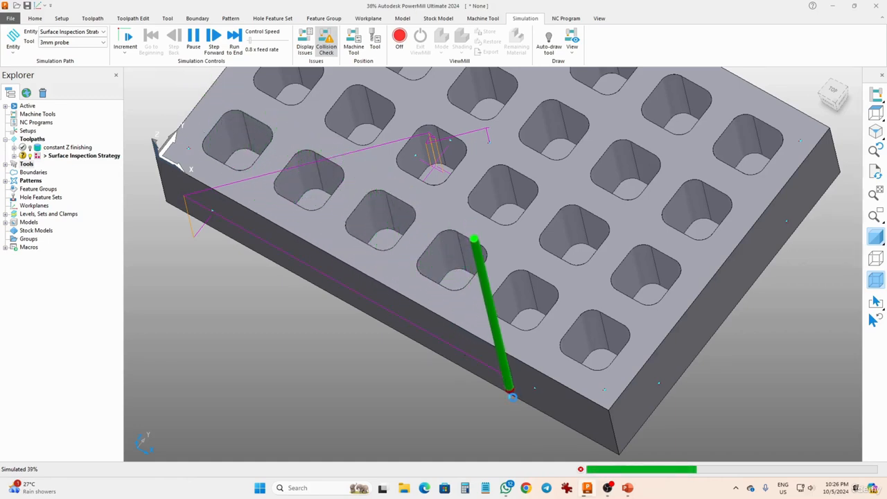
middle_drag(529, 413, 572, 361)
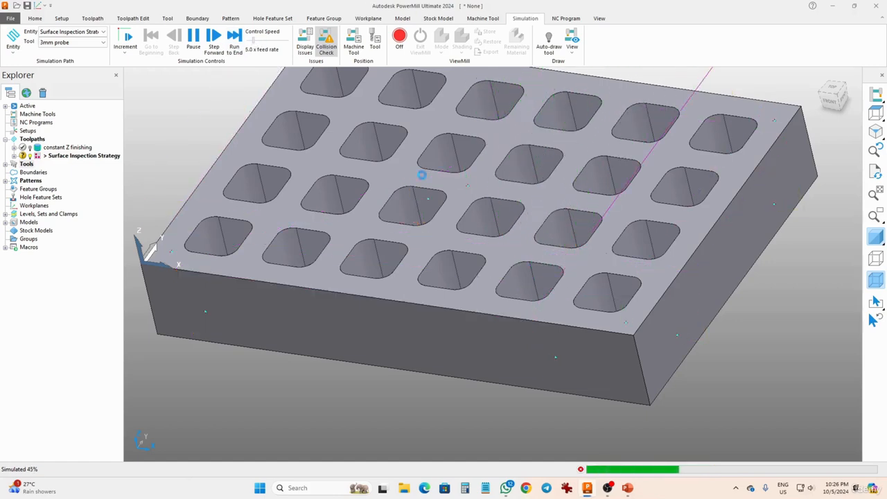
scroll(523, 194, down, 5)
middle_drag(523, 194, 523, 160)
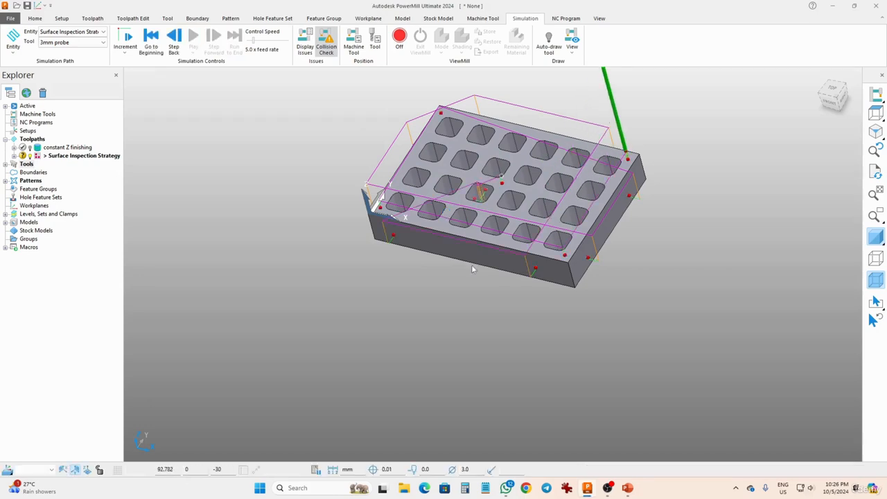
shift+middle_drag(481, 240, 579, 300)
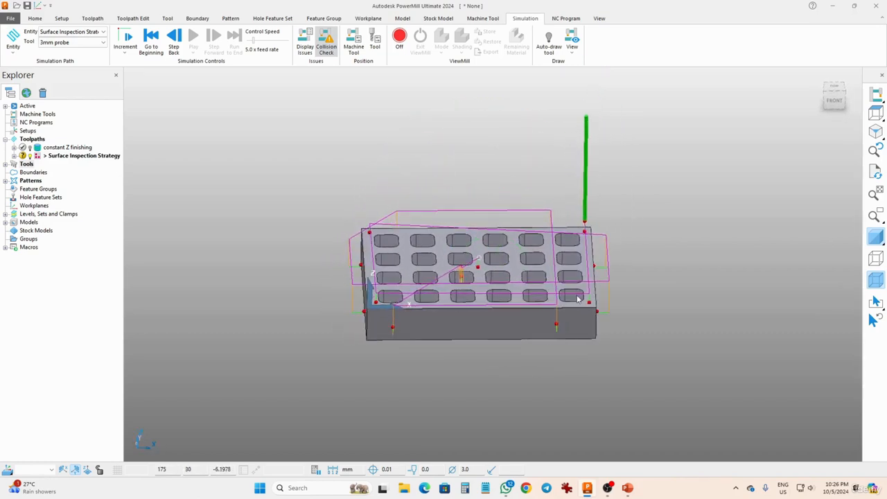